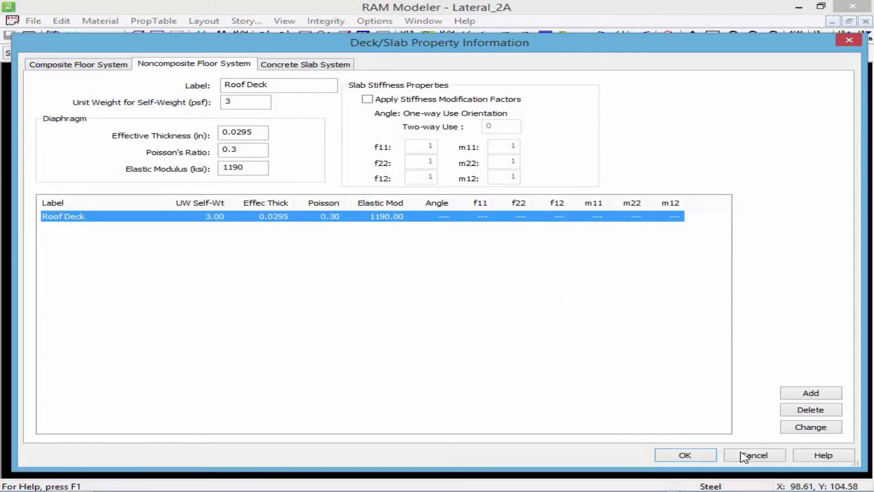
- Confirm the roof deck properties, exit RAM Modeler, and launch RAM Frame on Lateral_2A
left_click(702, 459)
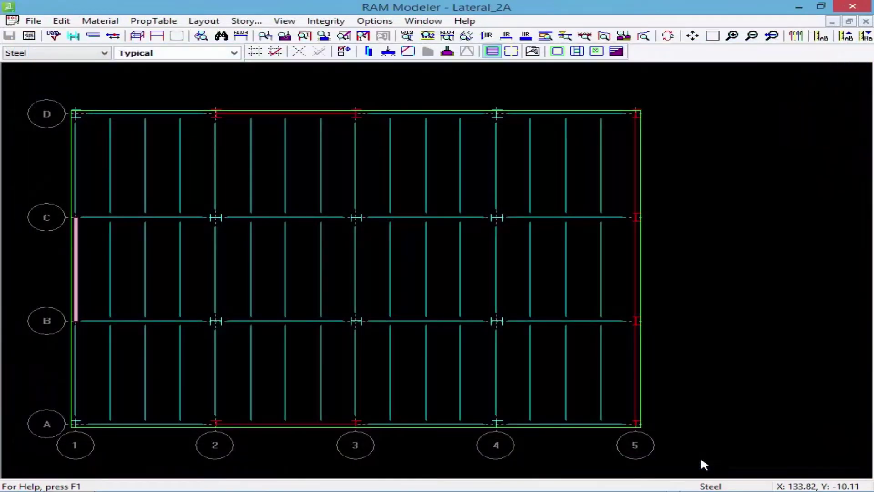
left_click(34, 20)
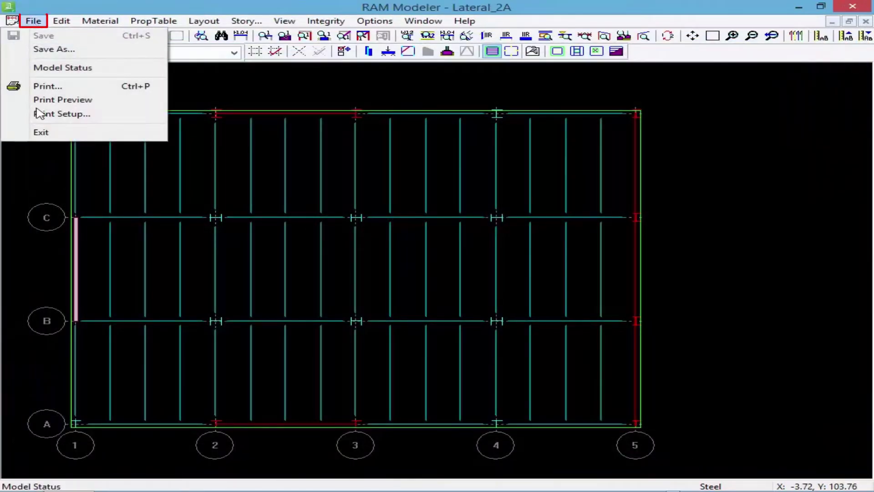
left_click(41, 132)
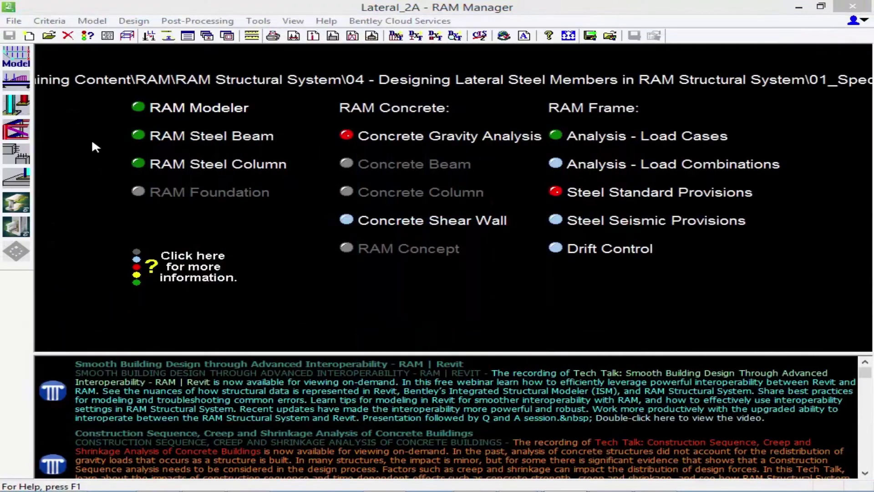
left_click(18, 131)
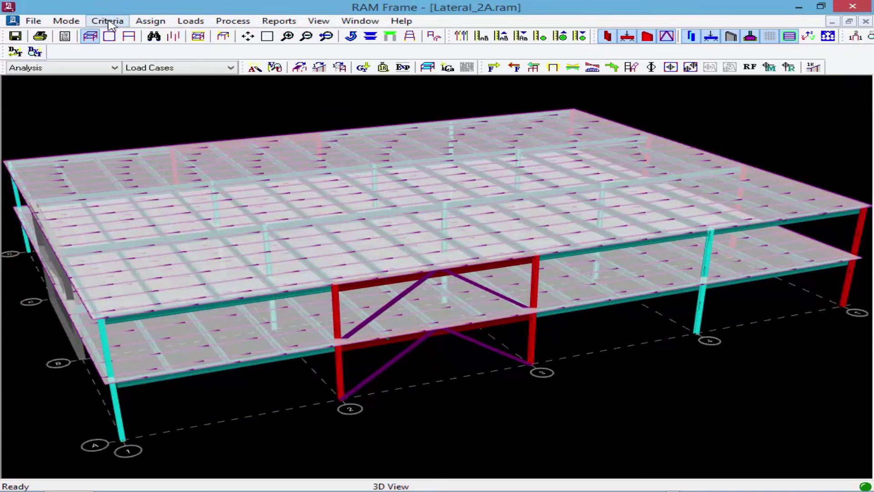
- Open the Story Diaphragm settings from the Criteria menu
left_click(110, 22)
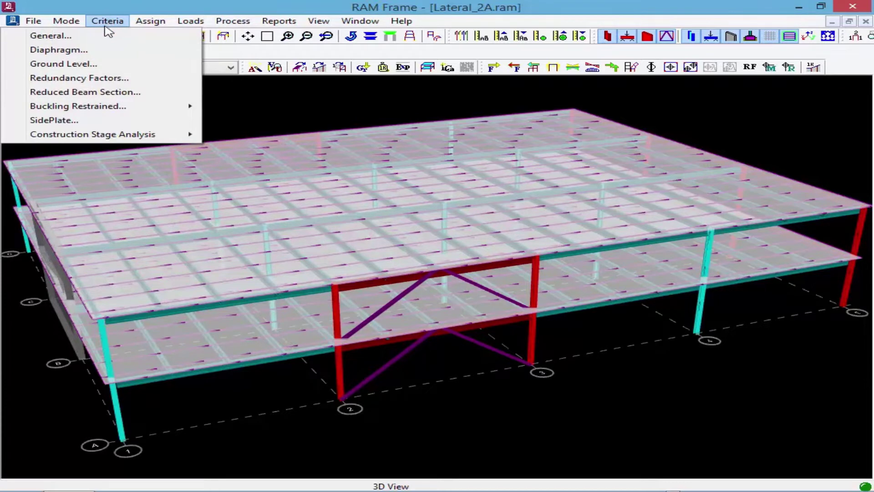
left_click(80, 53)
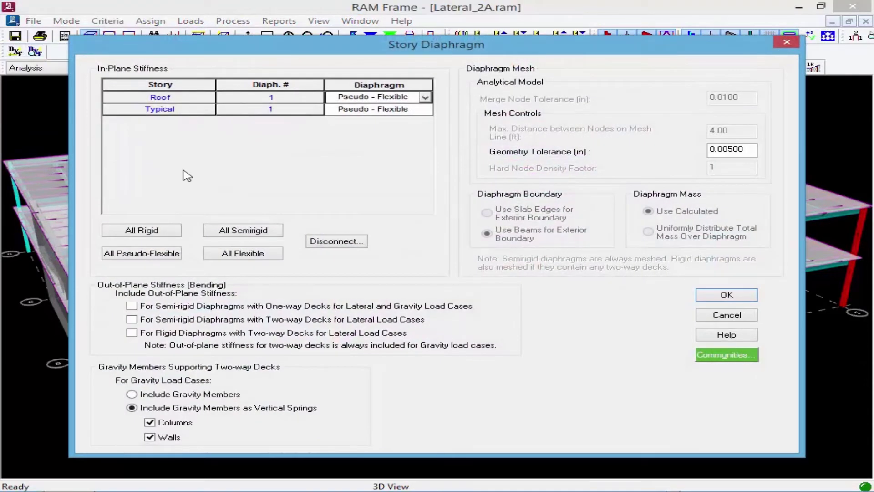
- Set the Roof and Typical story diaphragms to Semirigid using All Semirigid
left_click(241, 230)
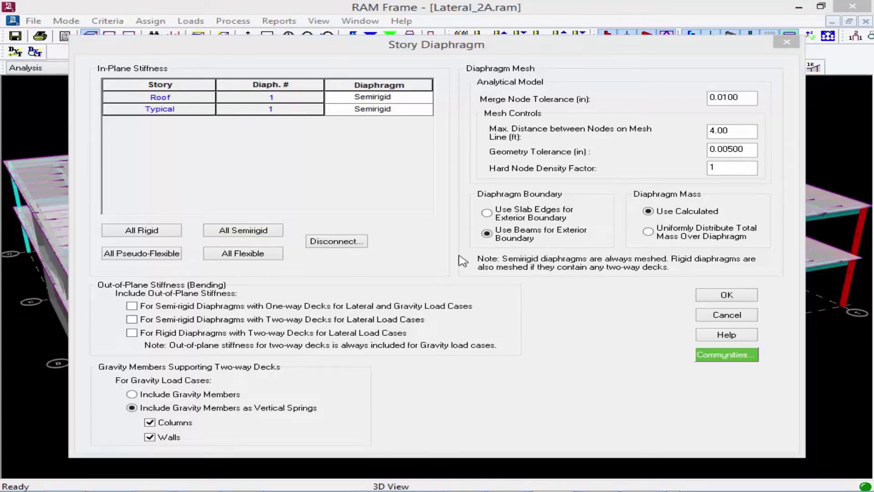
- Include out-of-plane stiffness for one-way and two-way decks and confirm the diaphragm settings
left_click(327, 46)
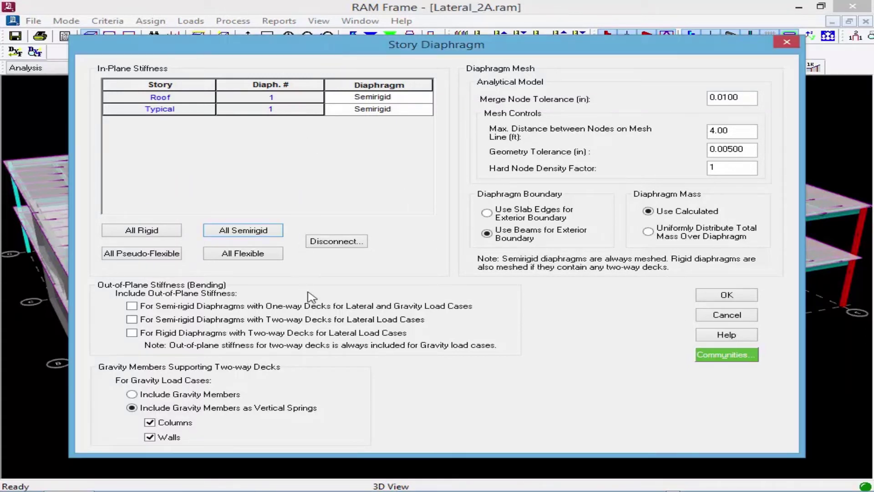
left_click(132, 305)
left_click(131, 319)
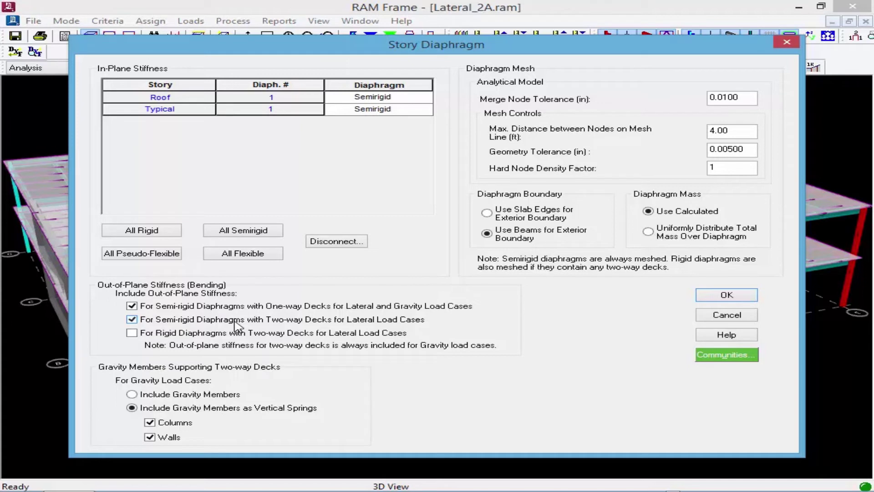
left_click(719, 296)
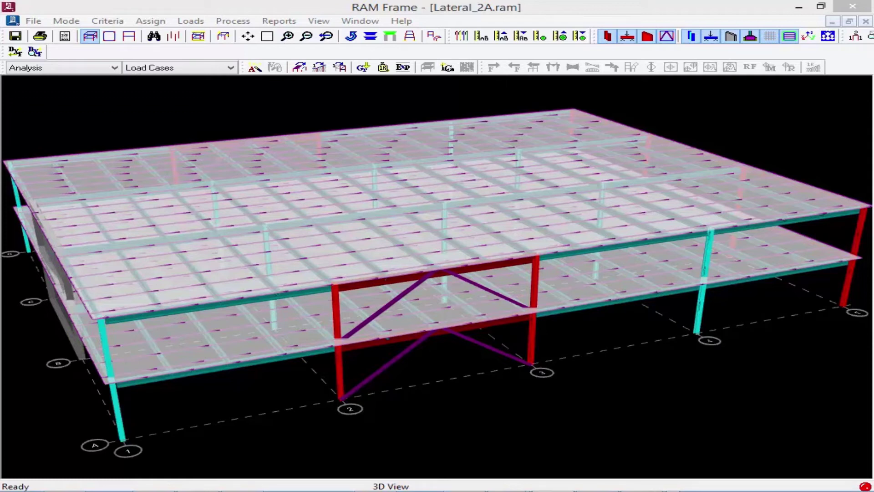
- Analyze all load cases through Process > Analyze with Select All
left_click(163, 6)
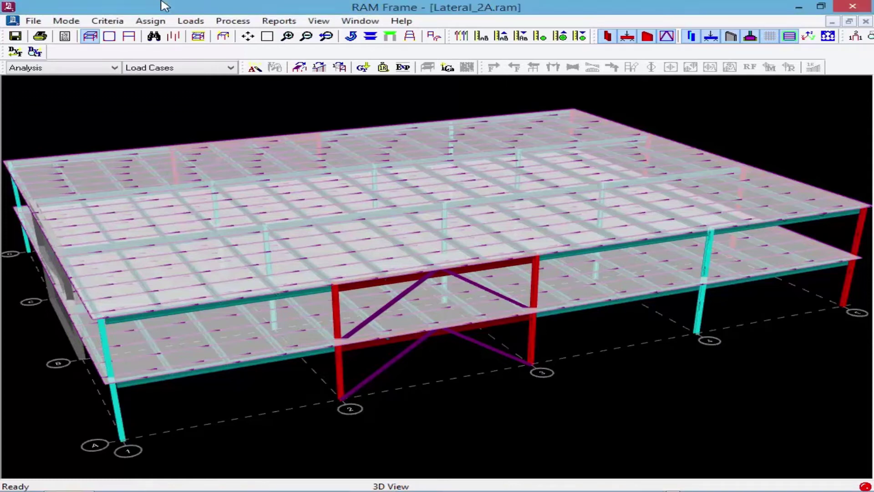
left_click(232, 21)
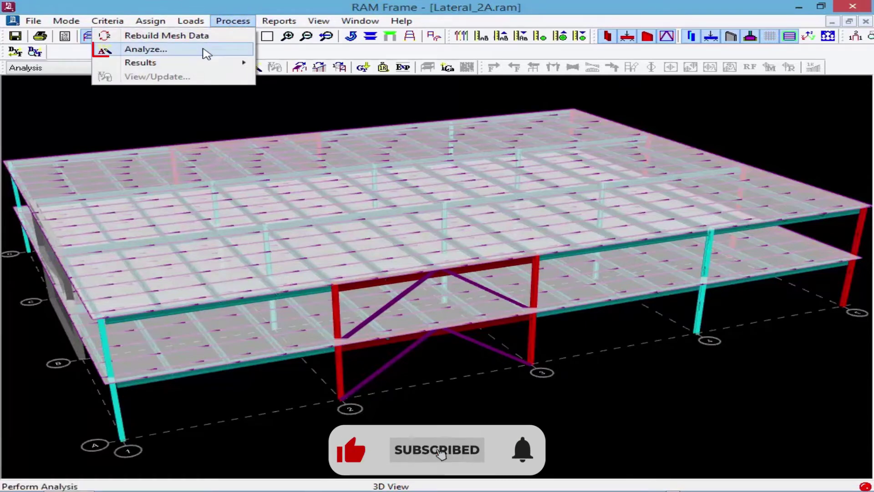
left_click(204, 50)
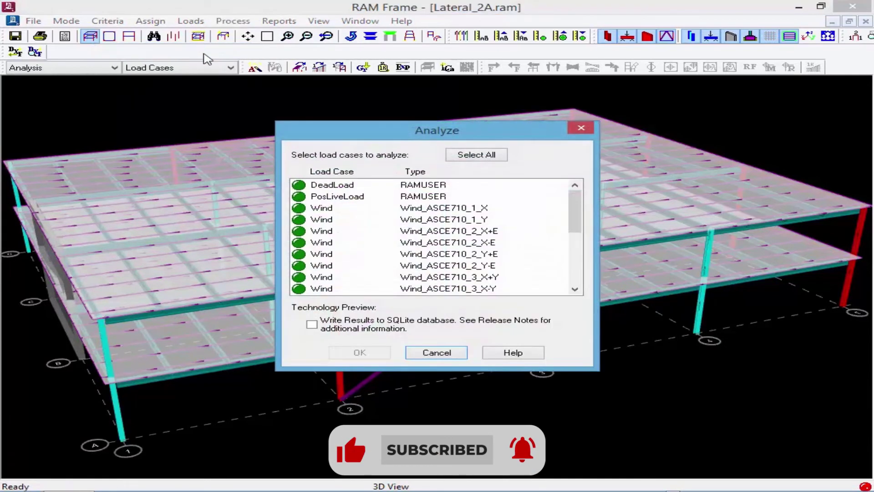
left_click(469, 157)
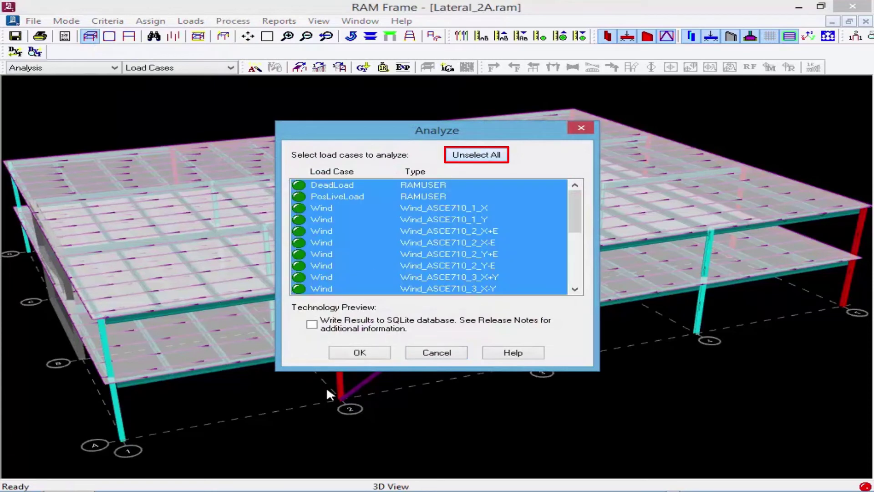
left_click(360, 353)
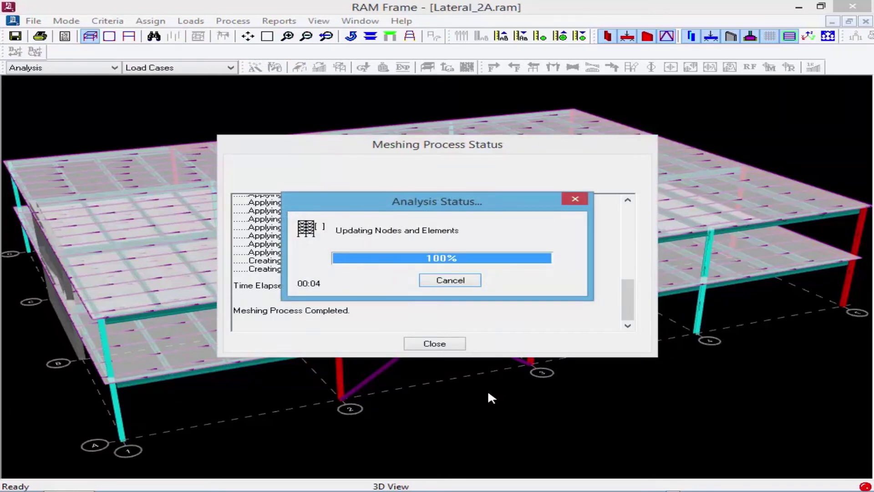
- Dismiss the analysis-complete message, close the meshing status log, and dock the extra toolbar
left_click(517, 302)
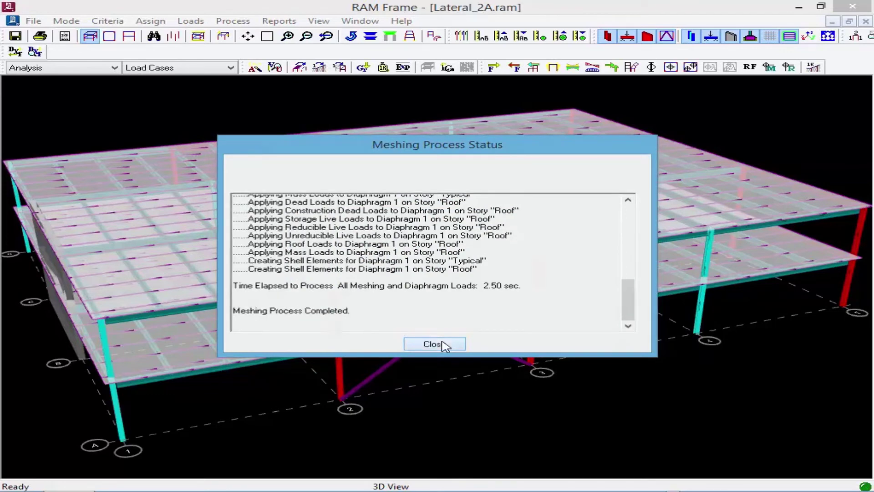
left_click(442, 345)
left_click_drag(846, 40, 57, 53)
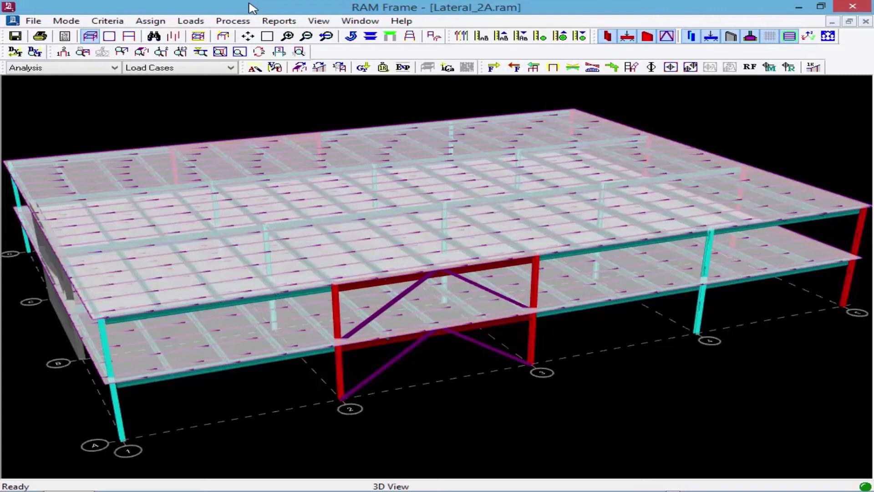
- Show the diaphragm mesh grid on the floor slabs in the 3D view
left_click(238, 52)
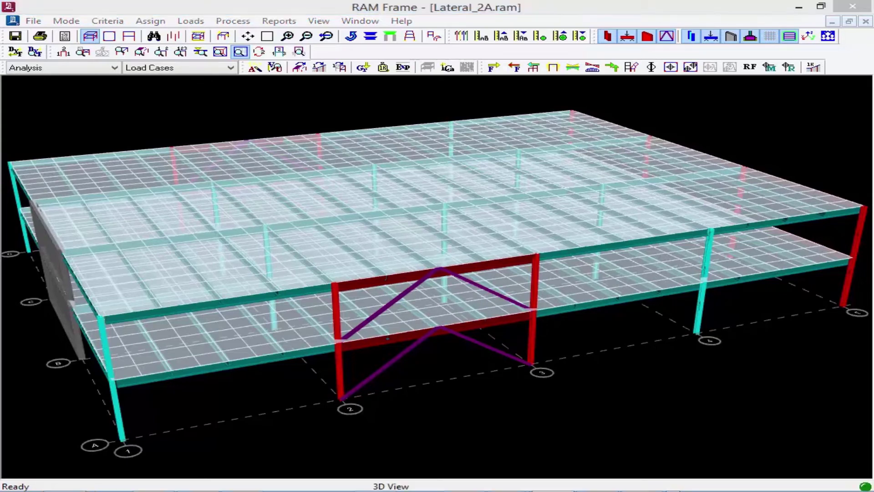
left_click(455, 14)
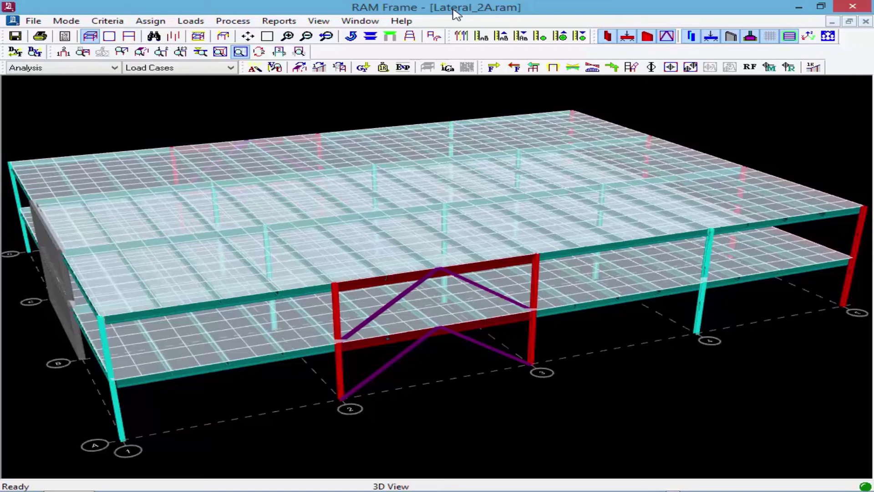
- Display applied story forces for Wind_ASCE710_1_Y and move the dialog aside to see them
left_click(494, 69)
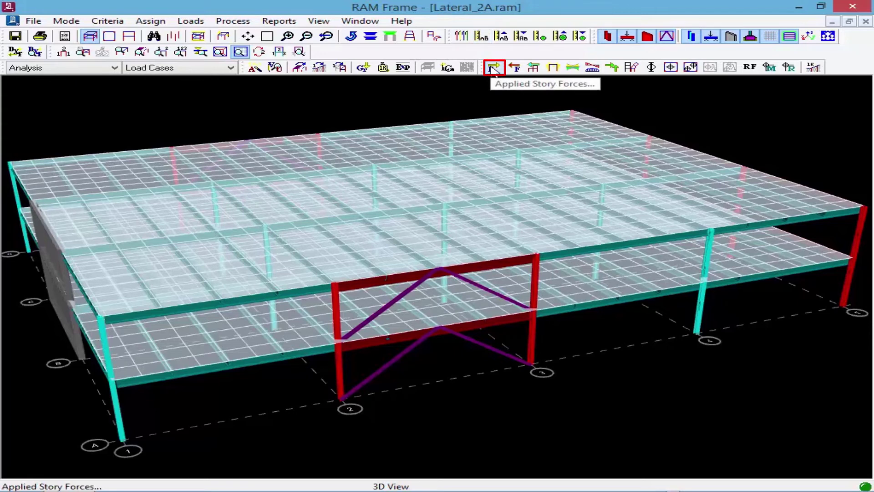
left_click(494, 68)
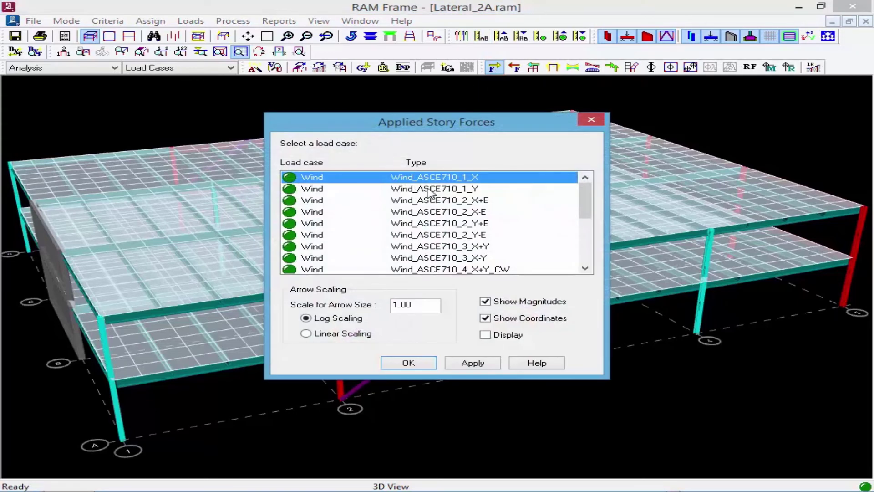
left_click(432, 191)
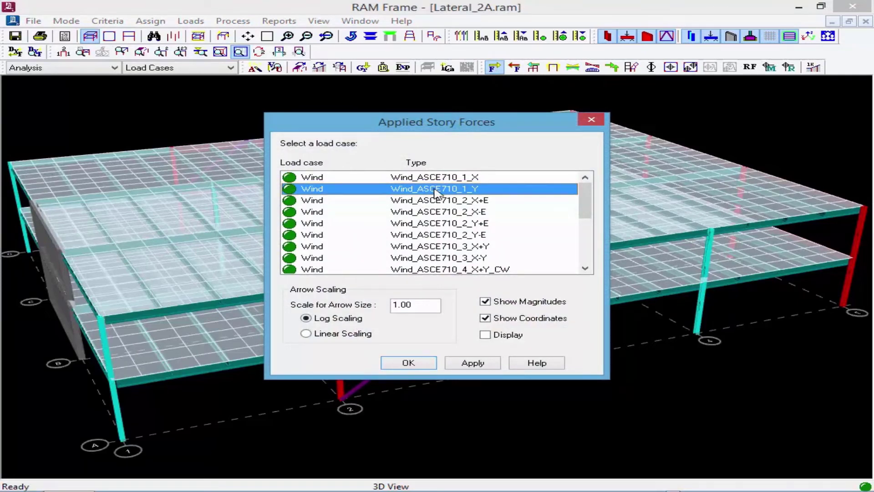
left_click(490, 337)
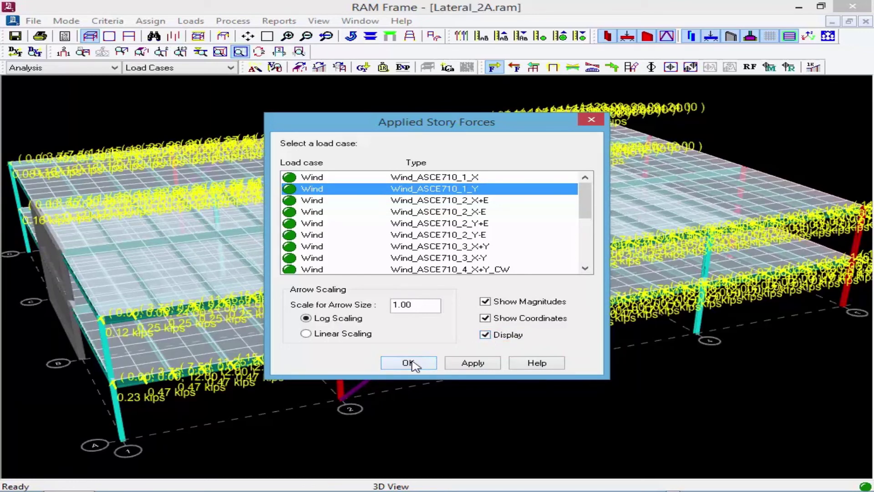
left_click_drag(469, 132, 667, 158)
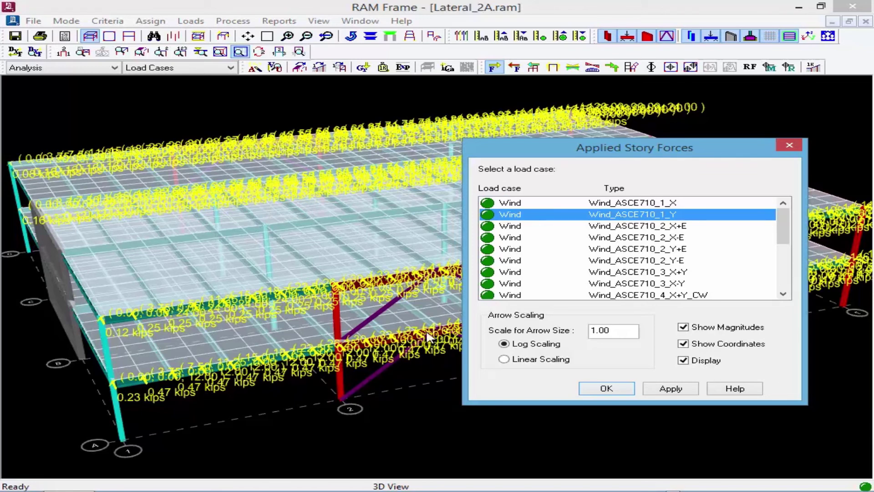
- Hide magnitude and coordinate labels, show story forces for EQ_ASCE710_Y_+E_F, and confirm
left_click(683, 326)
left_click(682, 344)
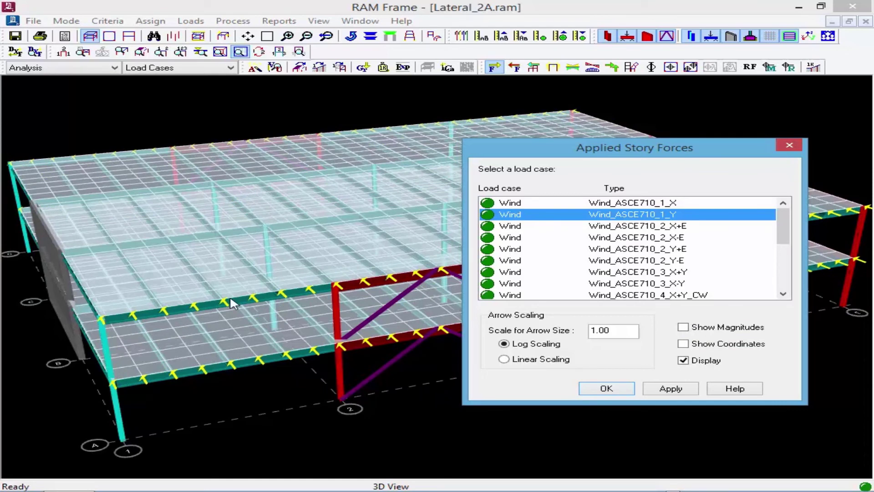
left_click_drag(783, 228, 782, 262)
scroll(782, 262, "down", 2)
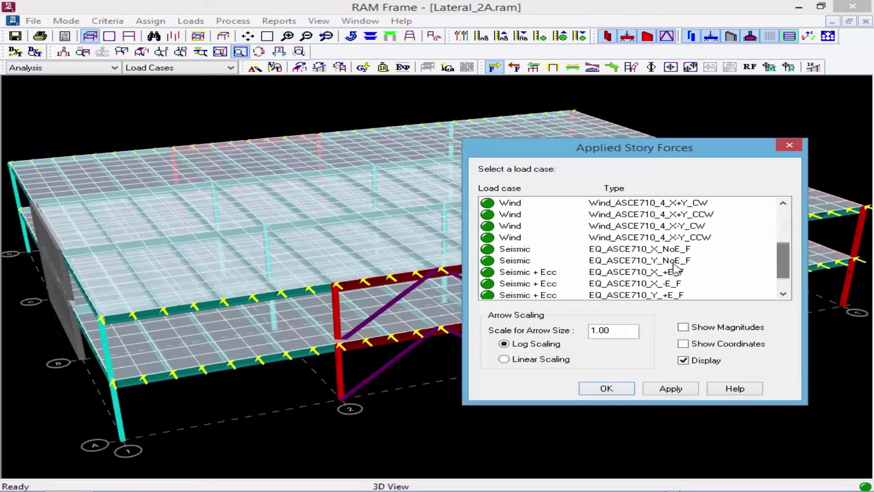
left_click(646, 261)
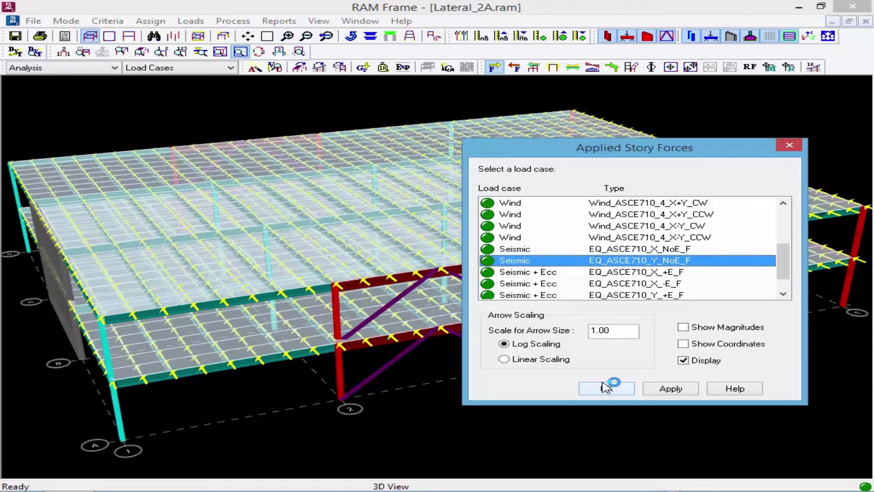
left_click_drag(784, 272, 786, 285)
left_click(681, 272)
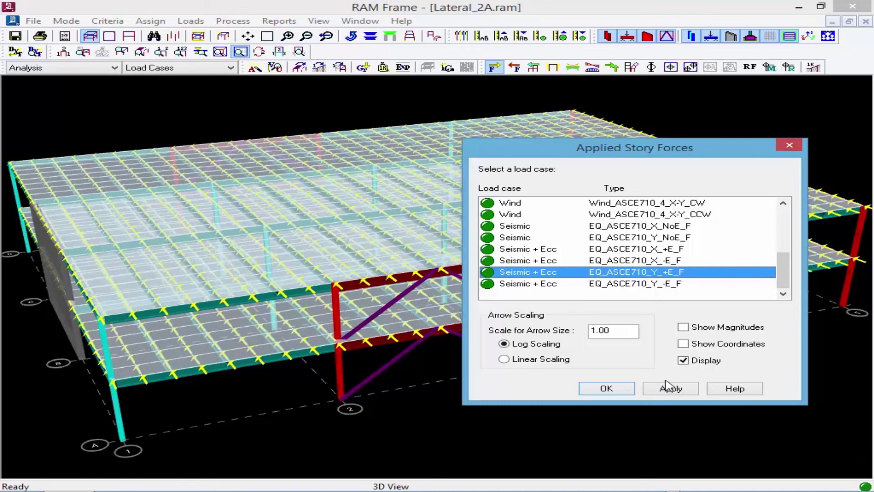
left_click(611, 389)
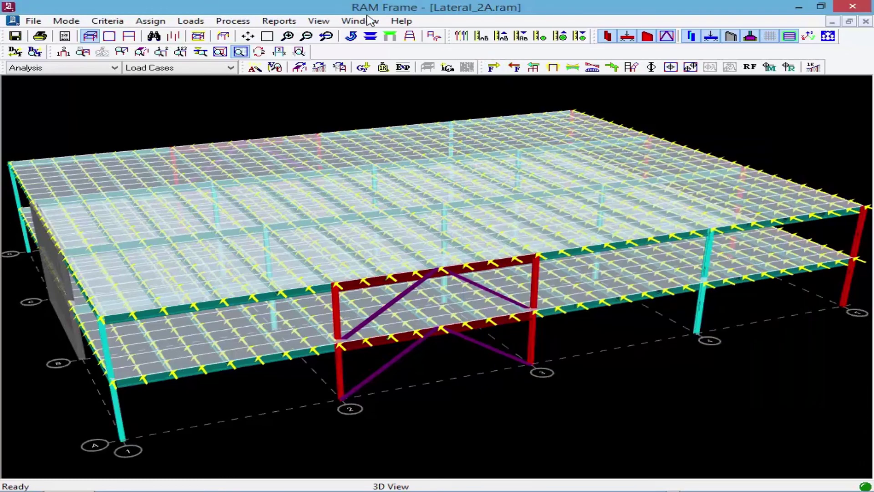
- Redraw to clear the force arrows, then bring up the Frame Story Shear options
left_click(435, 36)
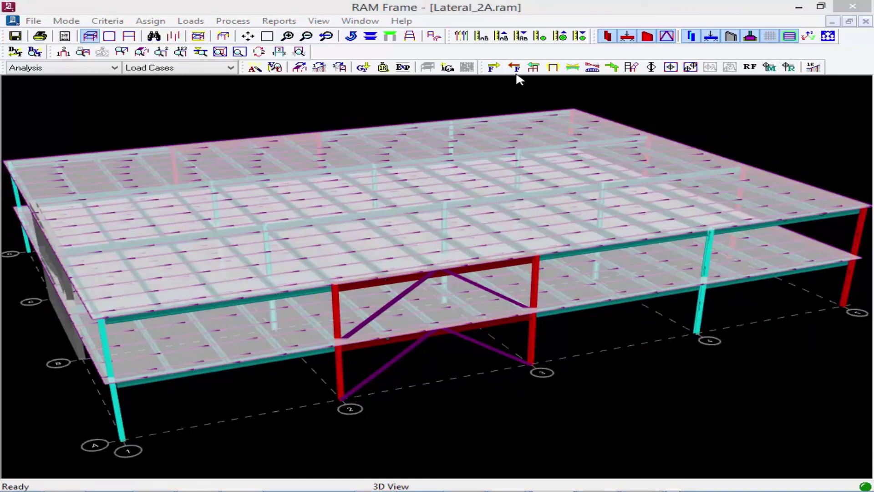
left_click(533, 68)
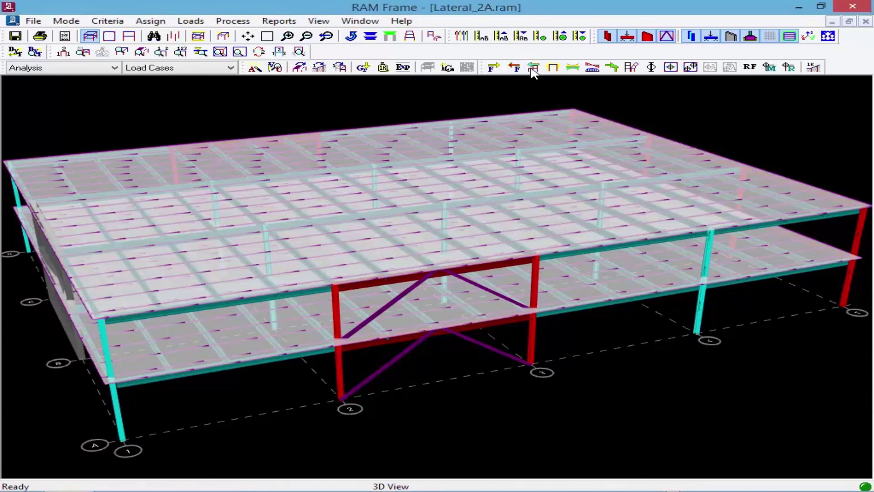
left_click(534, 69)
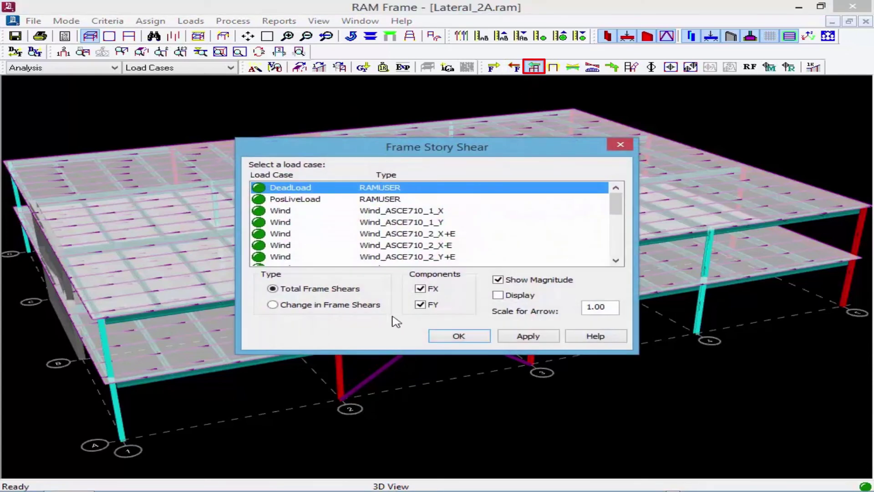
- Display total frame story shears for Wind_ASCE710_1_Y, then bring up the Reports menu
left_click(416, 222)
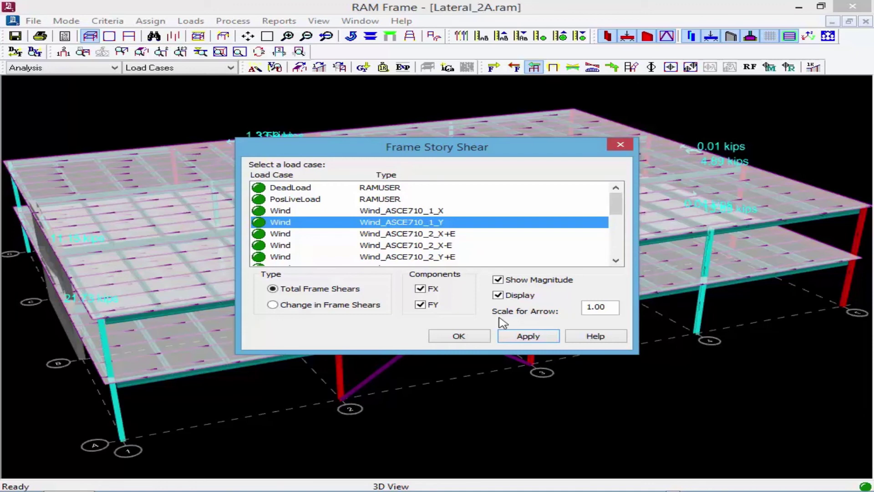
left_click(458, 336)
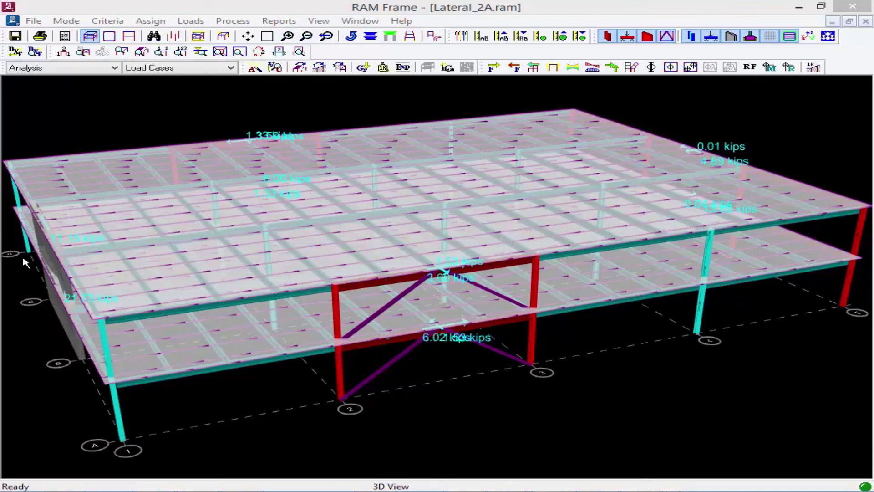
left_click(276, 6)
left_click(279, 20)
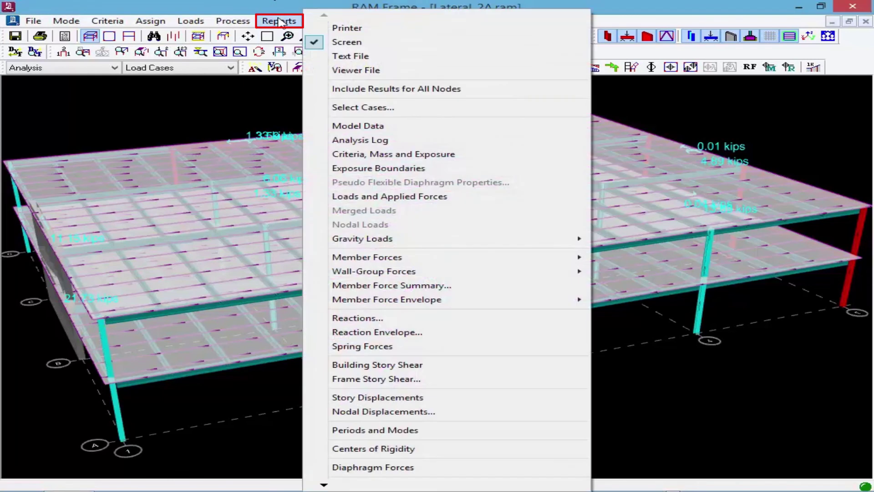
- View the Loads and Applied Forces report's ASCE 7-10 wind pressures for the semirigid diaphragms
left_click(417, 199)
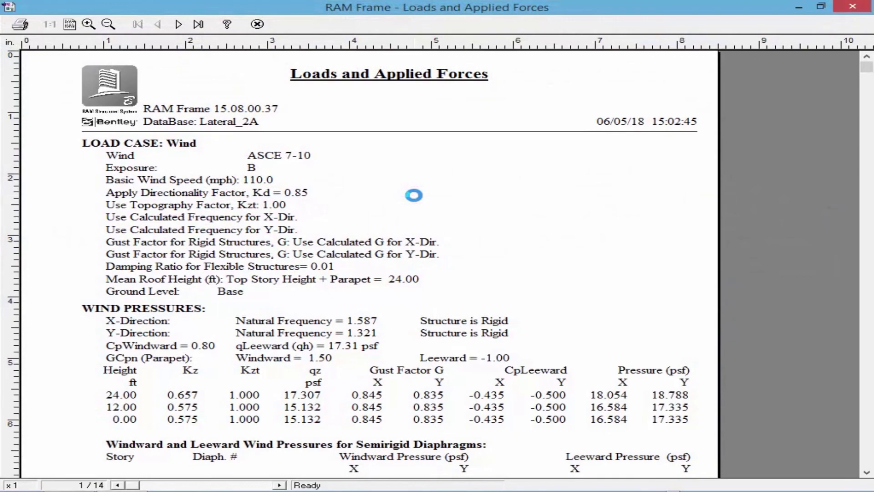
scroll(784, 269, "down", 3)
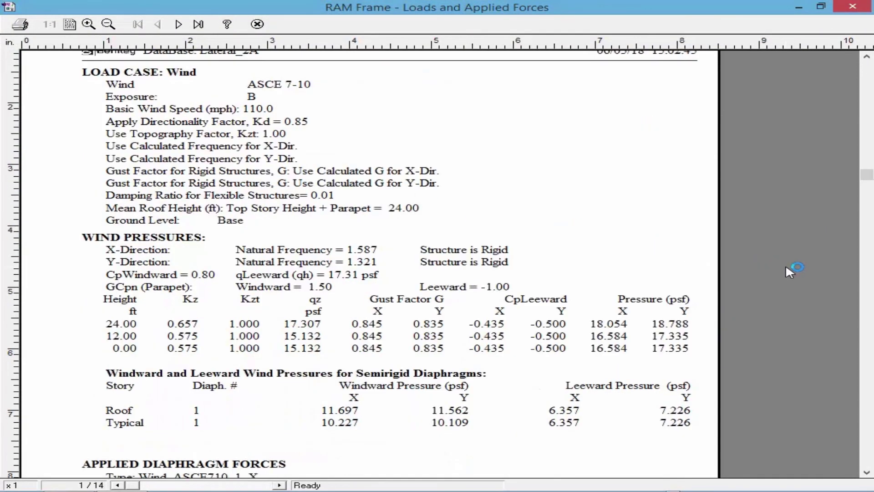